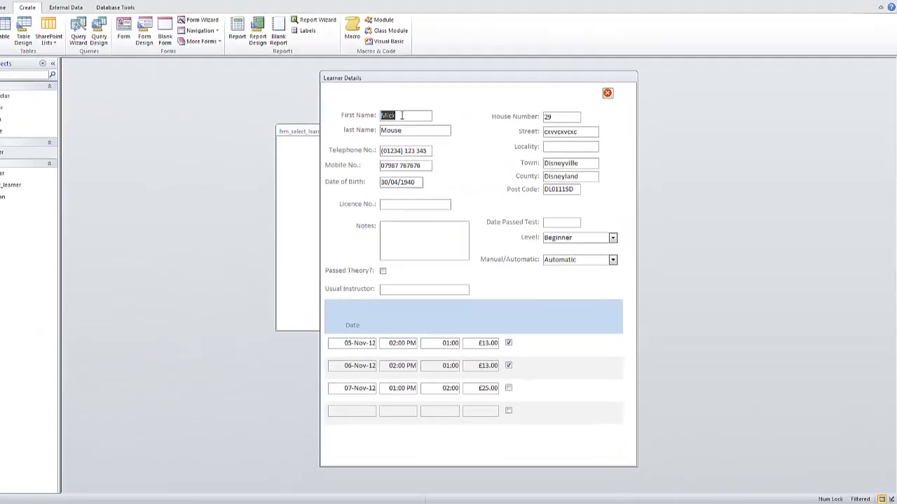
# - Edit the learner's first name in the Learner Details form, and switch the form to Design view
pyautogui.click(402, 115)
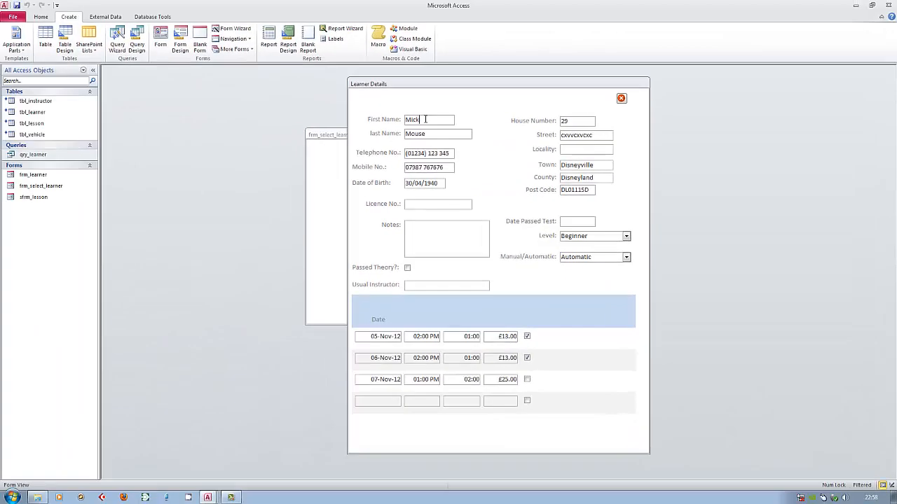
pyautogui.write('ey')
pyautogui.click(41, 17)
pyautogui.click(12, 35)
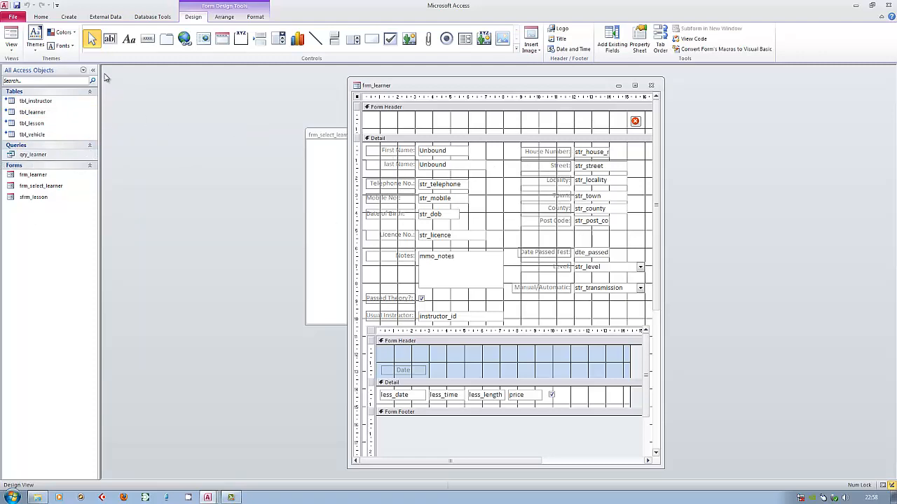
# - Create a new query in Design view based on tbl_learner
pyautogui.click(68, 17)
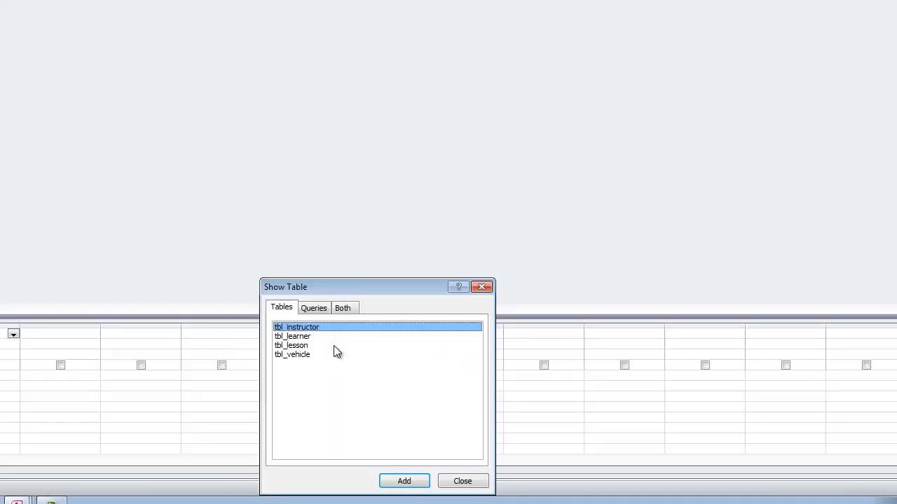
pyautogui.moveTo(353, 285); pyautogui.dragTo(494, 54)
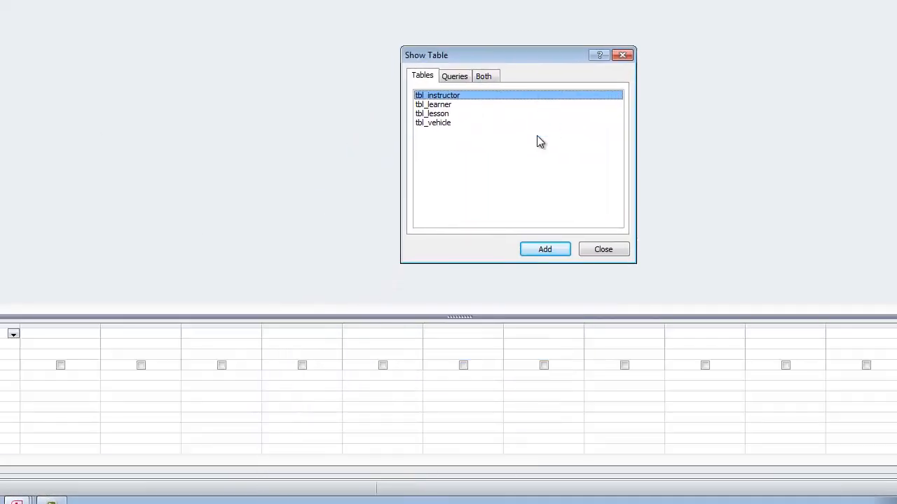
pyautogui.click(447, 106)
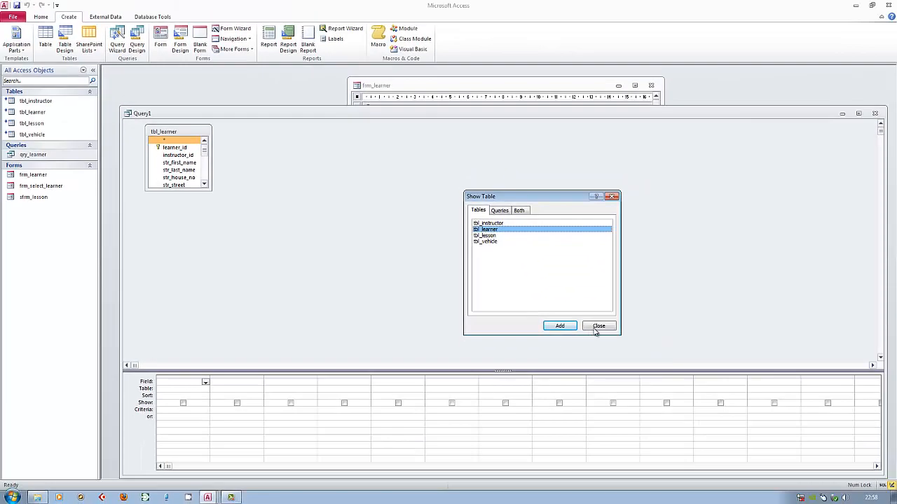
pyautogui.click(597, 327)
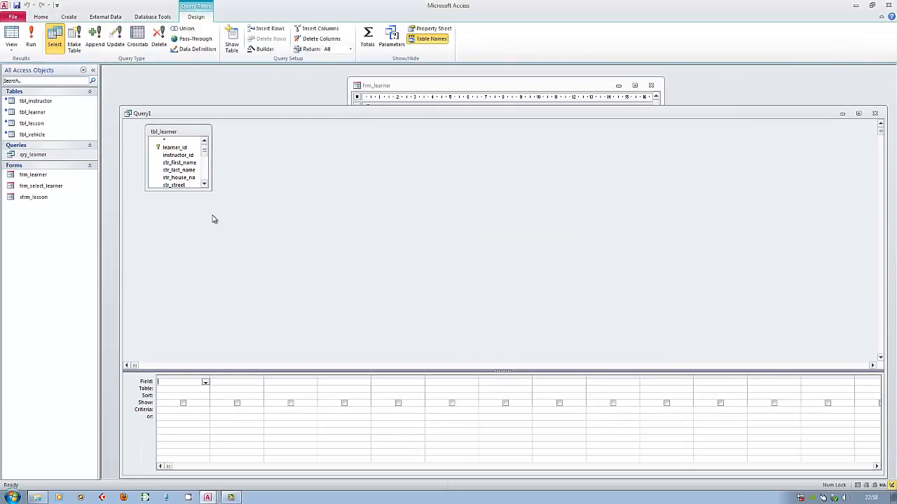
# - Add the learner_id, str_first_name and str_last_name fields of tbl_learner to the query grid
pyautogui.doubleClick(175, 147)
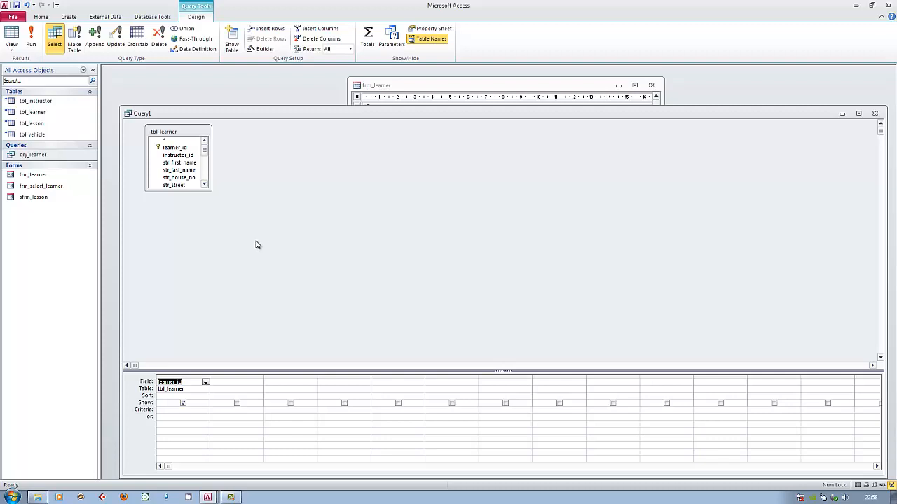
pyautogui.click(422, 88)
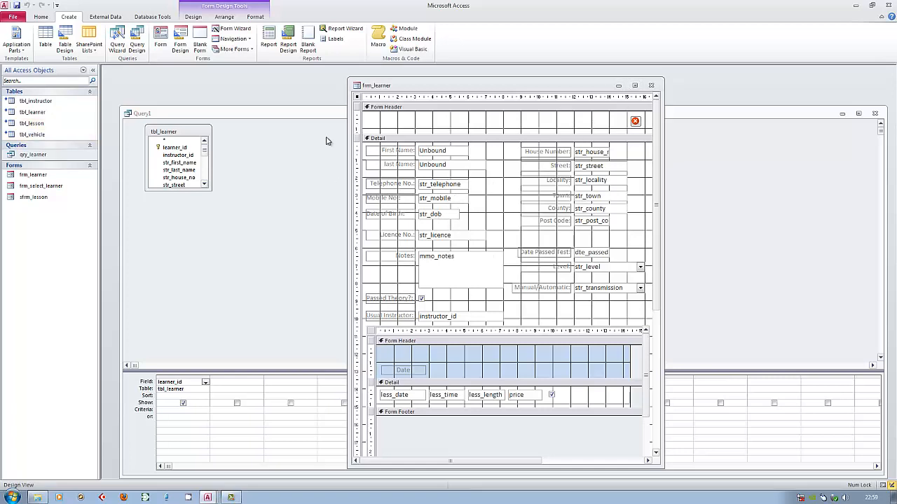
pyautogui.click(295, 119)
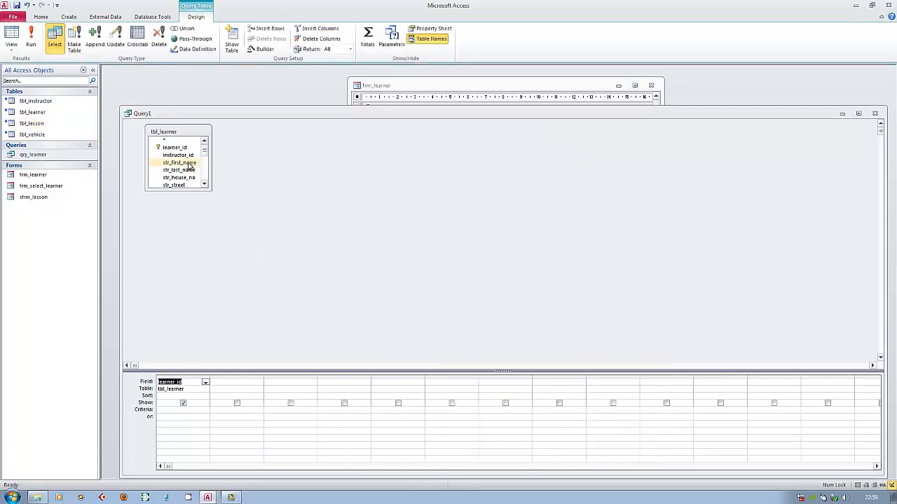
pyautogui.doubleClick(189, 163)
pyautogui.click(186, 171)
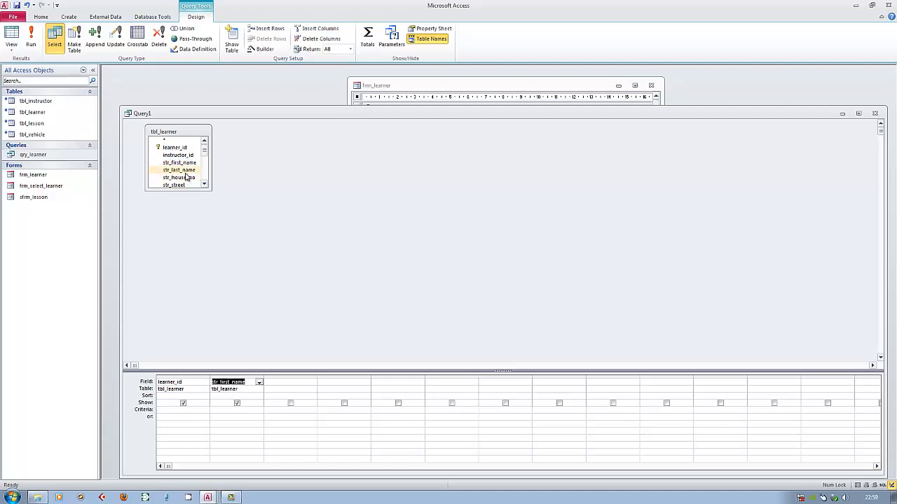
pyautogui.doubleClick(185, 170)
# - Enlarge the tbl_learner field list to show all its fields, and convert the query to an Update query
pyautogui.moveTo(188, 189); pyautogui.dragTo(202, 290)
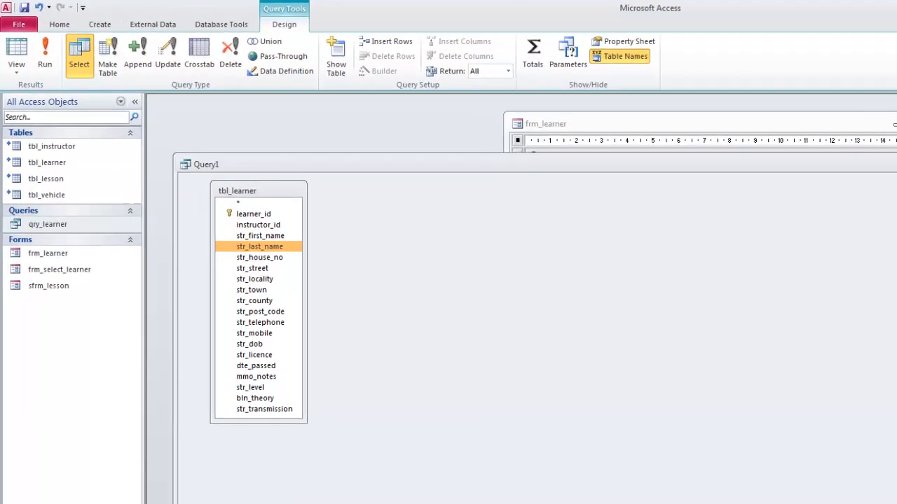
pyautogui.click(45, 60)
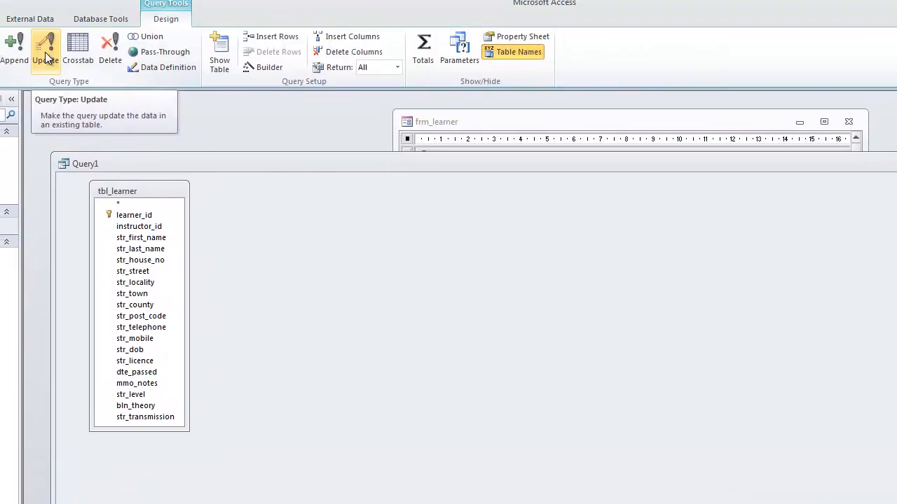
pyautogui.click(46, 57)
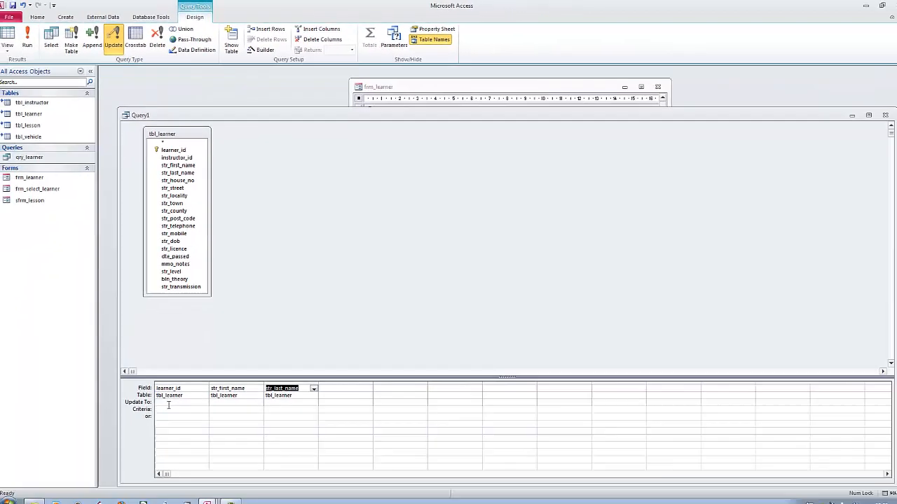
pyautogui.click(168, 397)
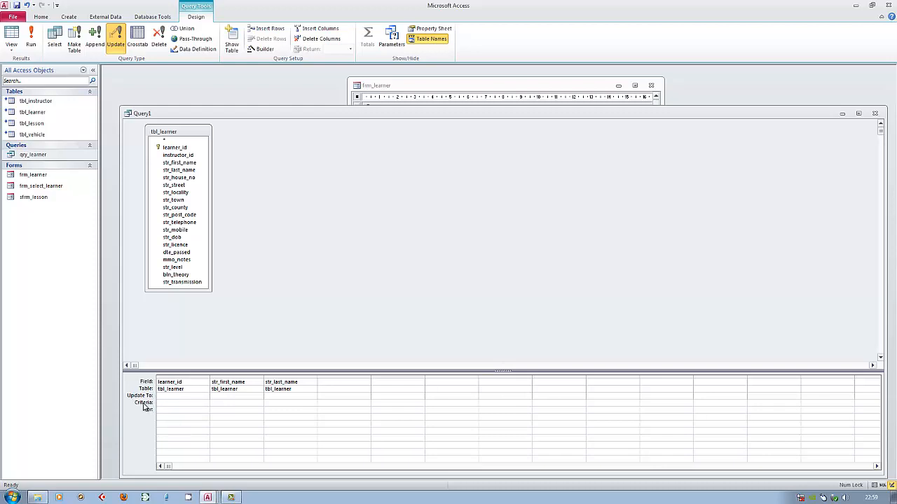
pyautogui.click(168, 406)
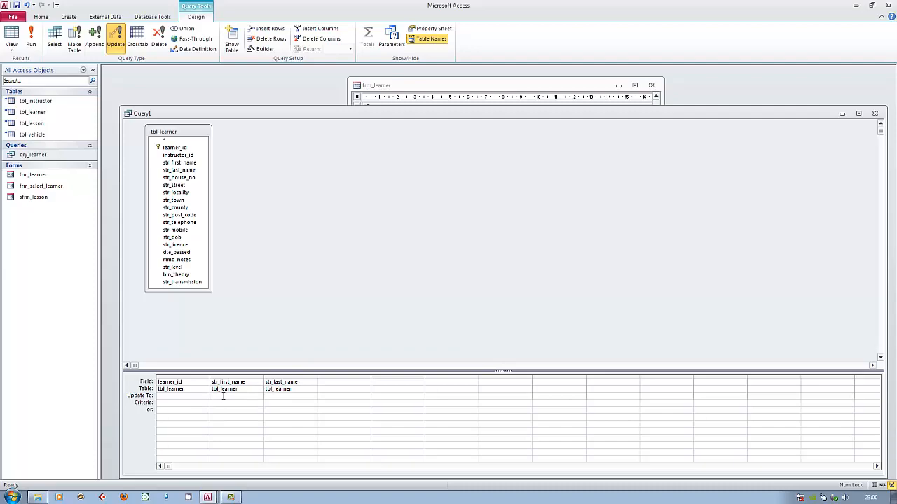
# - Look up the control names of the unbound First Name and last Name boxes in frm_learner, and return to the query's learner_id criteria
pyautogui.click(428, 86)
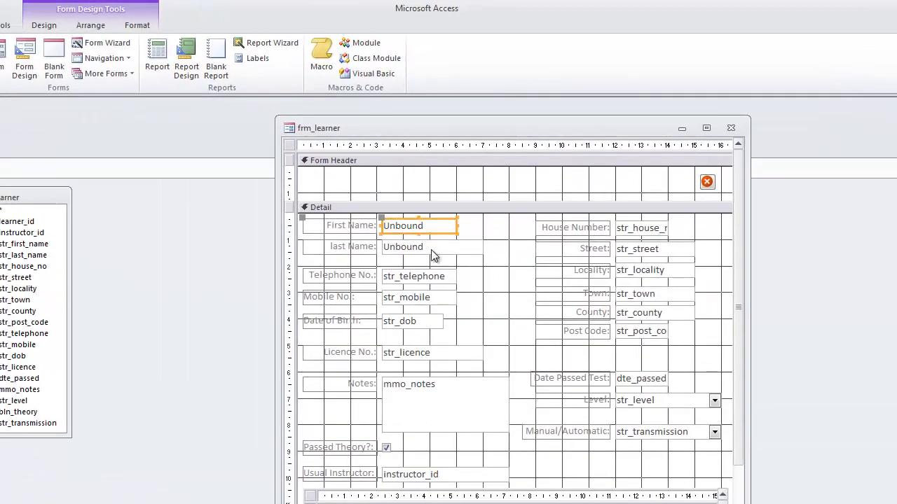
pyautogui.click(440, 198)
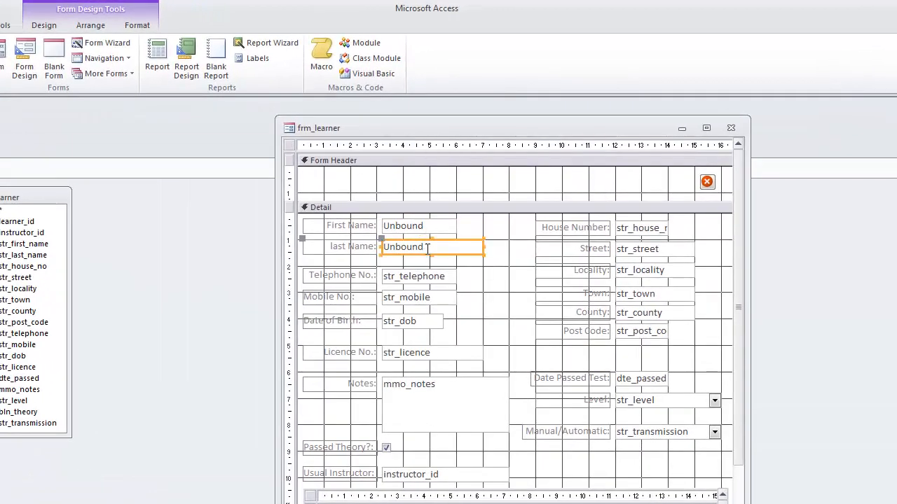
pyautogui.click(138, 25)
pyautogui.click(45, 26)
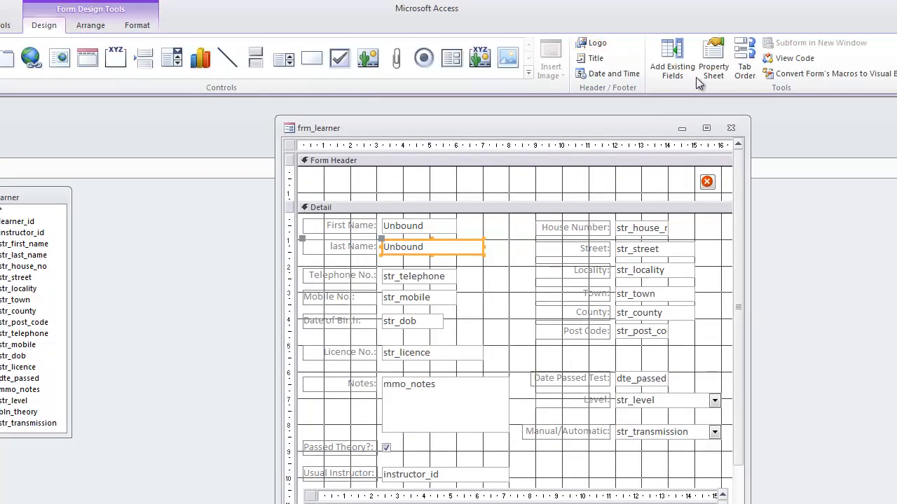
pyautogui.click(716, 60)
pyautogui.click(396, 228)
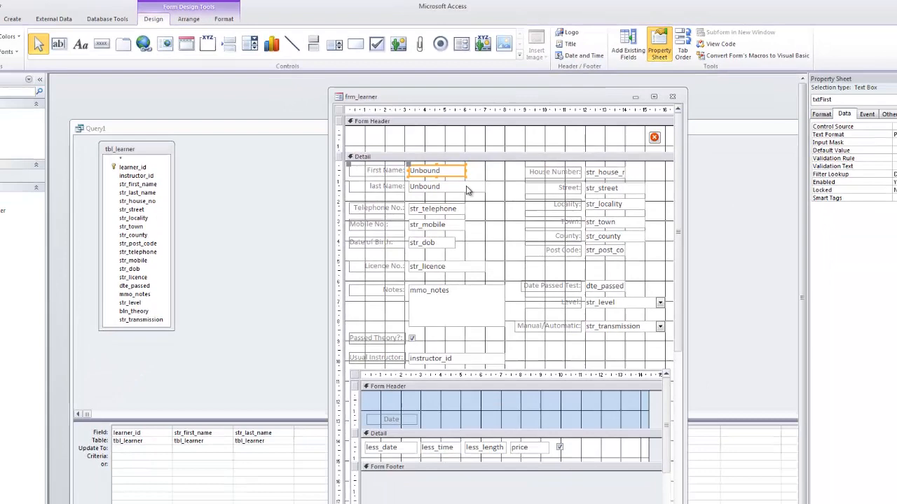
pyautogui.click(456, 230)
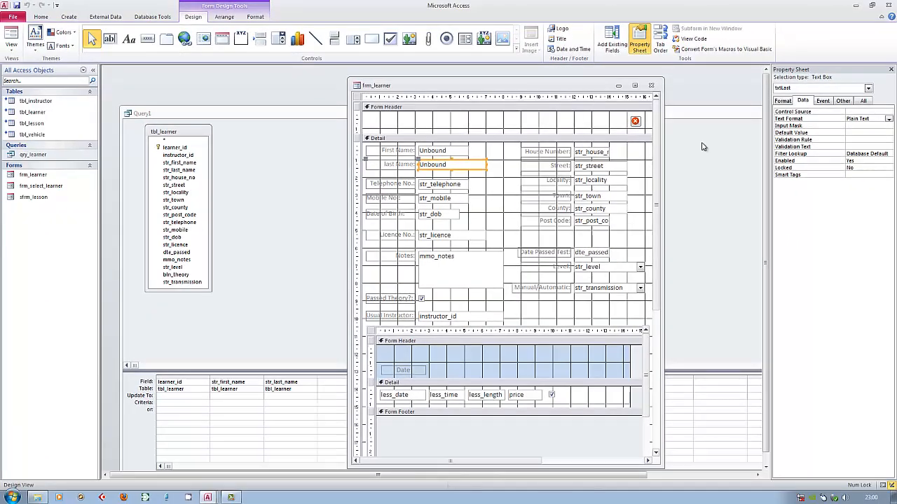
pyautogui.click(890, 69)
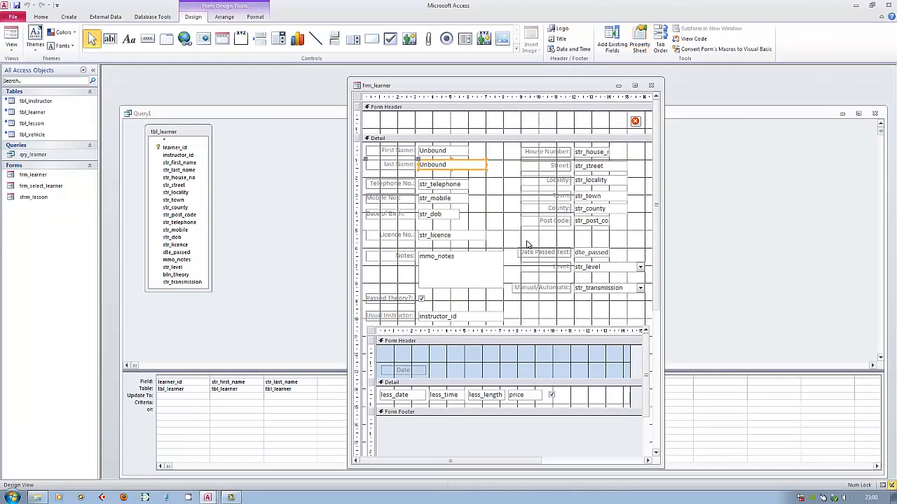
pyautogui.click(272, 187)
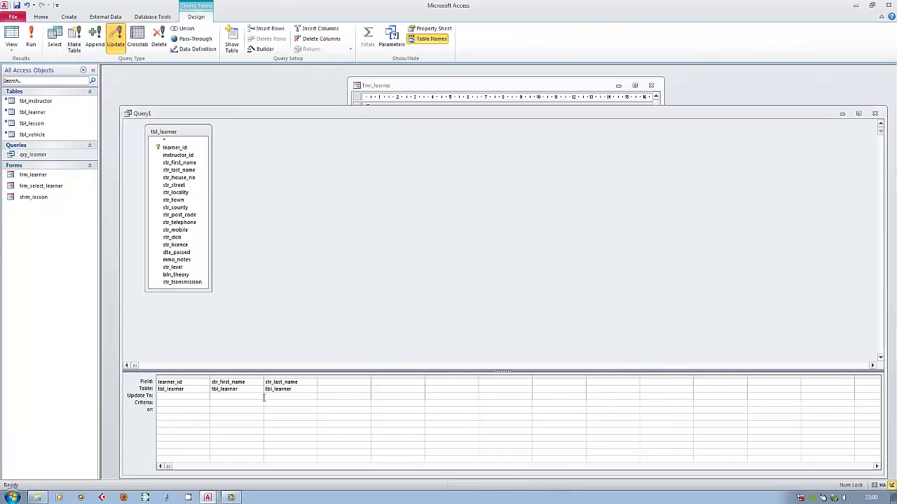
pyautogui.click(168, 404)
pyautogui.write('learne')
pyautogui.press('BackSpace')
pyautogui.press('BackSpace')
pyautogui.press('BackSpace')
pyautogui.press('BackSpace')
pyautogui.press('BackSpace')
pyautogui.press('BackSpace')
pyautogui.press('BackSpace')
pyautogui.press('BackSpace')
# - Start the learner_id criterion with a reference to the learner form, Forms![frm_learner], followed by a dot
pyautogui.write('Forms')
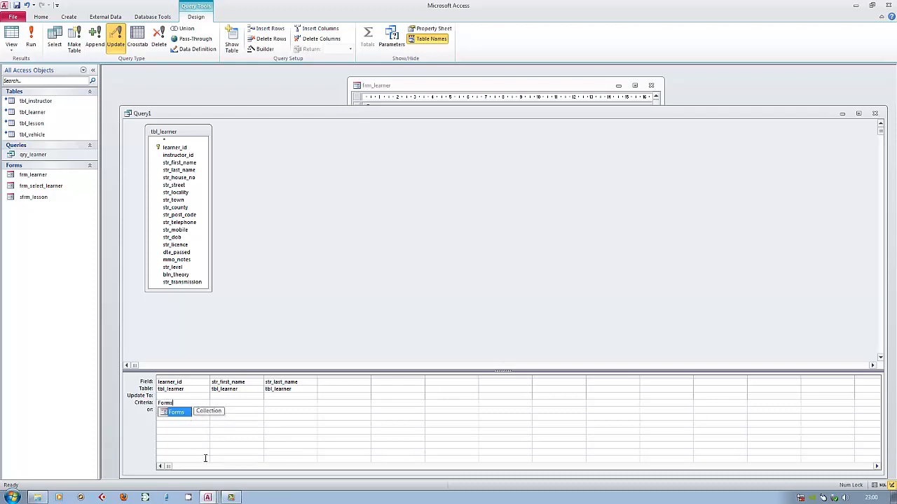
pyautogui.write('!')
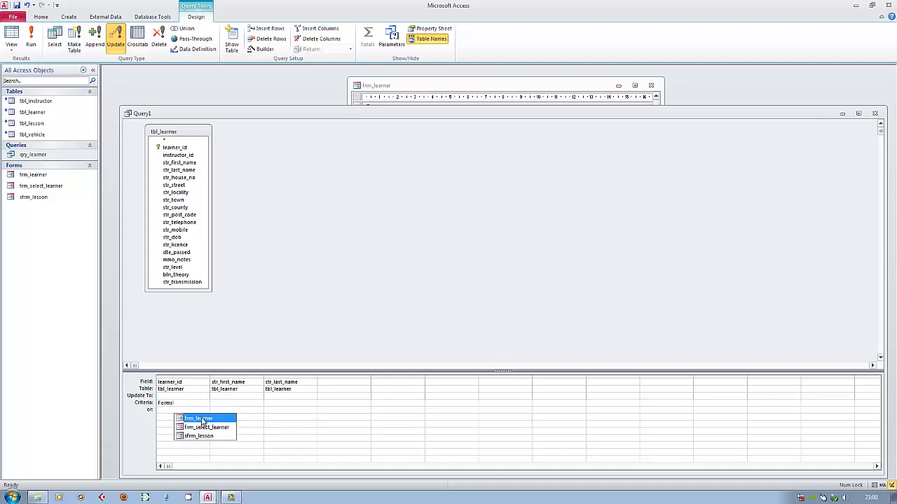
pyautogui.doubleClick(202, 420)
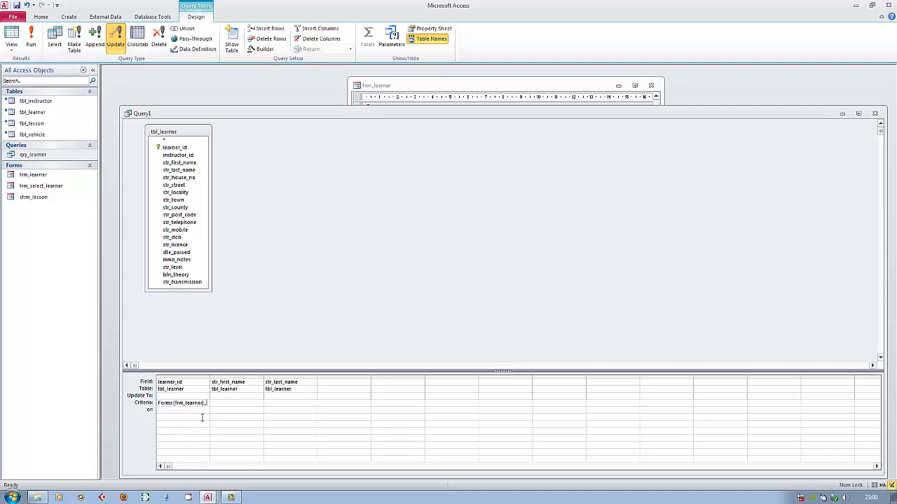
pyautogui.write('.')
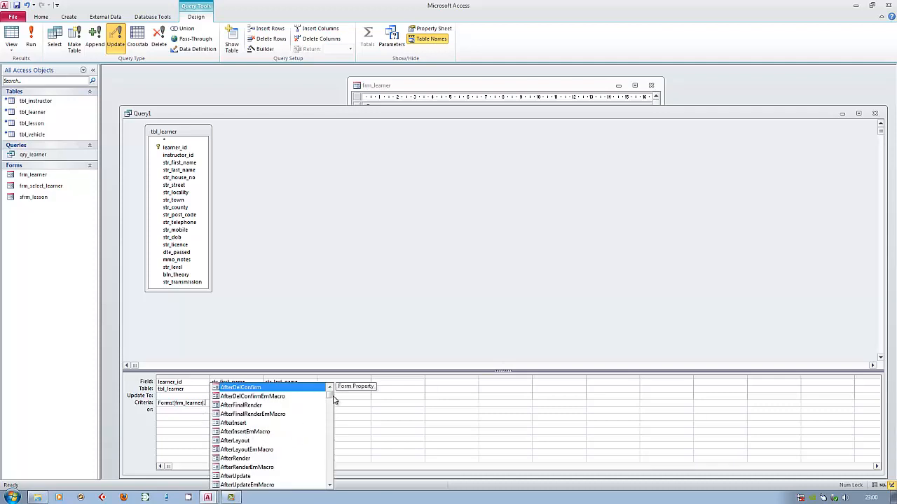
pyautogui.moveTo(331, 397); pyautogui.dragTo(330, 480)
pyautogui.scroll(3, 279, 461)
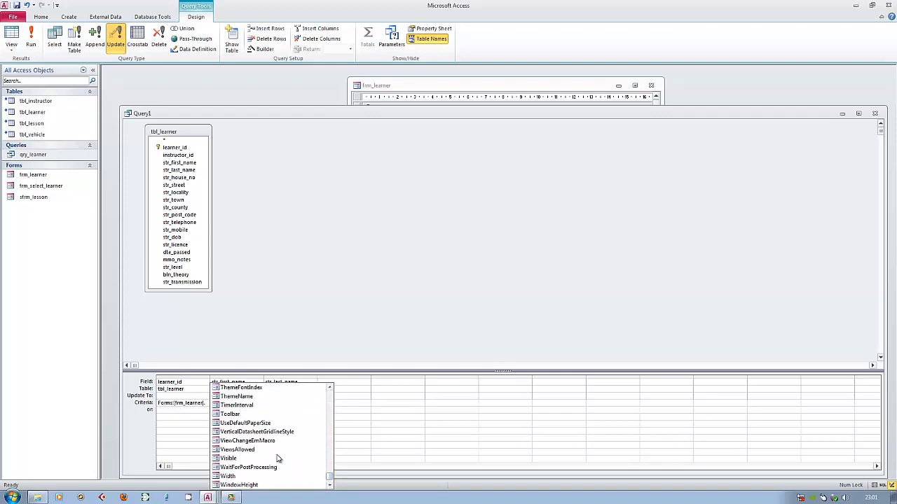
pyautogui.scroll(1, 273, 458)
pyautogui.scroll(5, 264, 459)
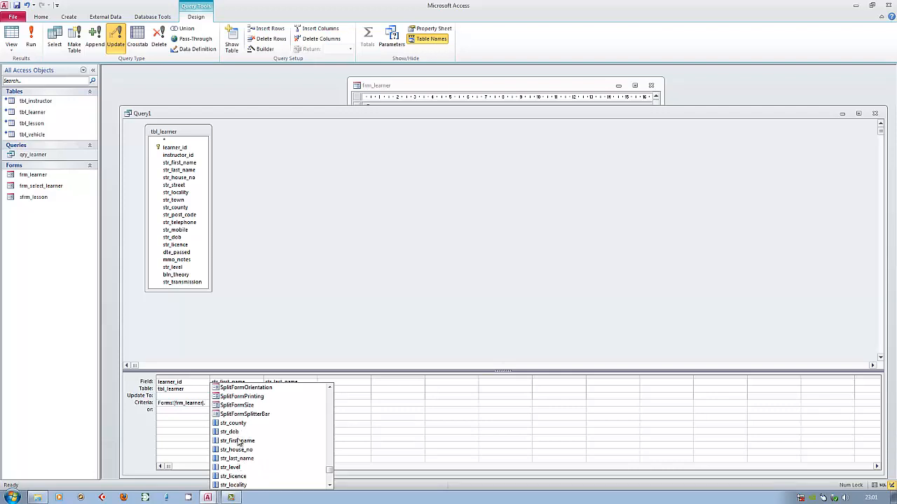
pyautogui.scroll(7, 239, 442)
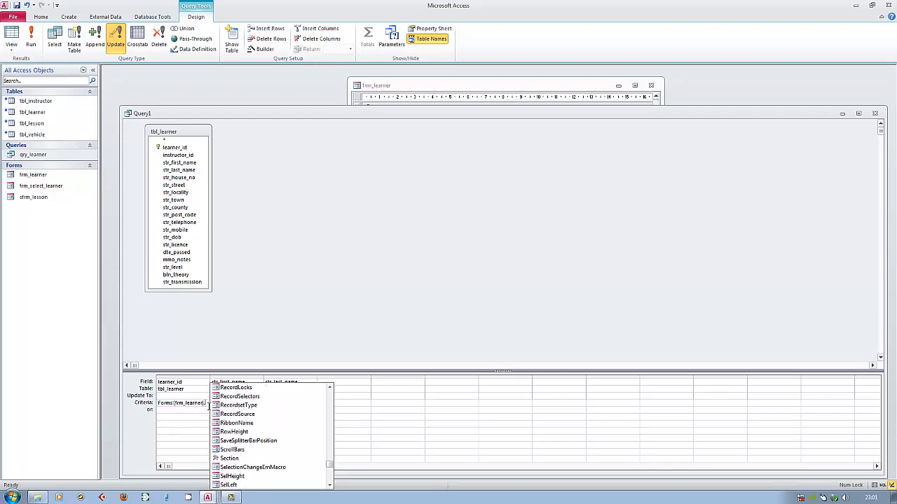
pyautogui.click(207, 402)
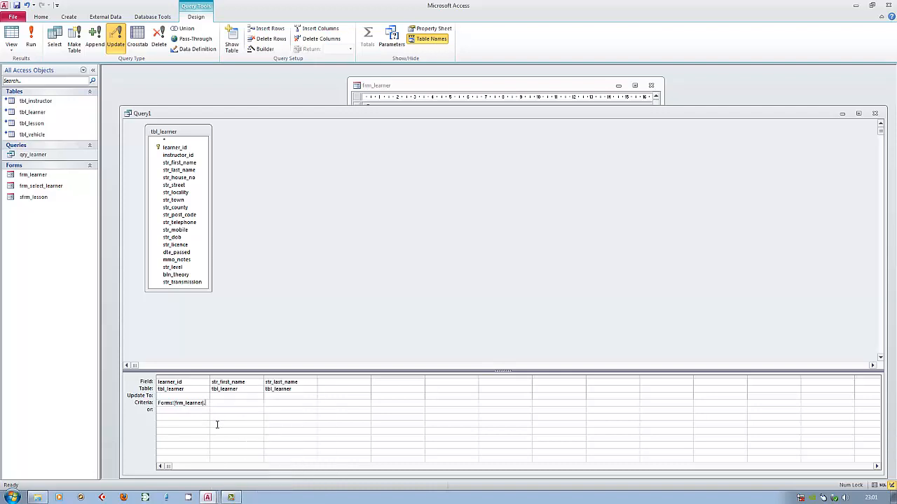
pyautogui.write('xt')
pyautogui.press('BackSpace')
pyautogui.press('BackSpace')
pyautogui.press('BackSpace')
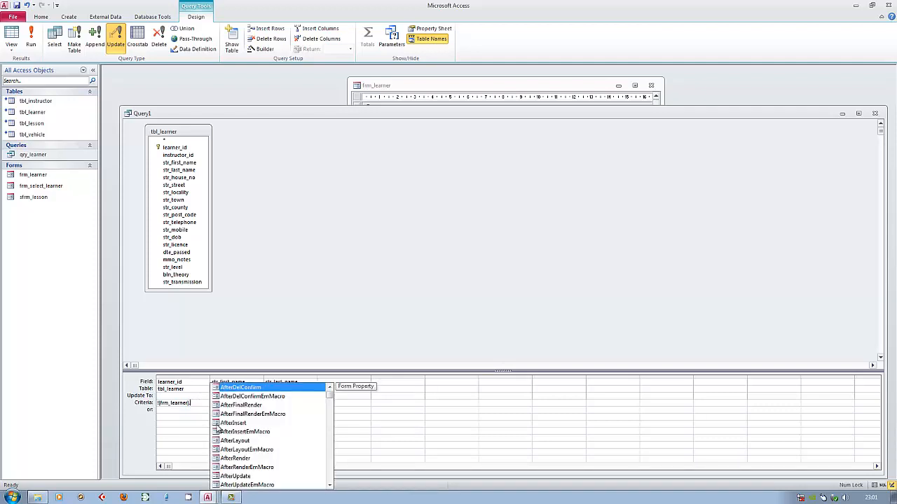
# - Complete the criterion as Forms![frm_learner].[learner_id], and widen the learner_id column to fit the whole expression
pyautogui.write('learner_')
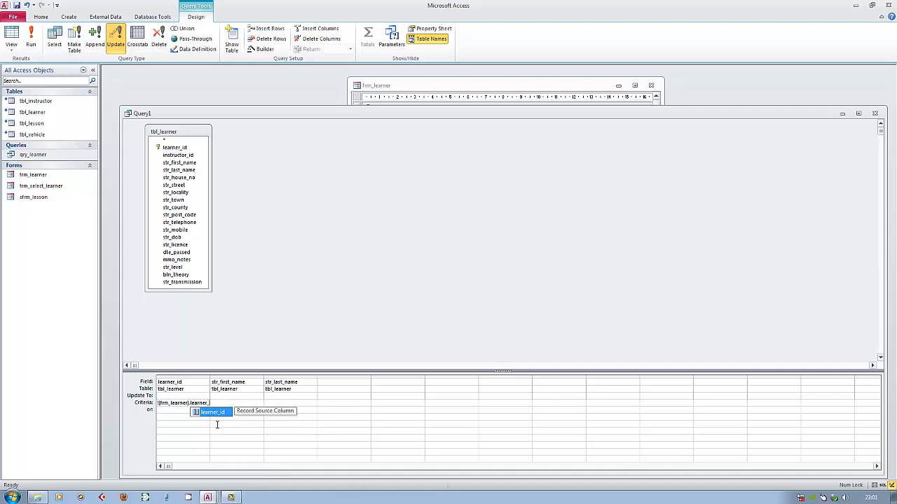
pyautogui.write('id')
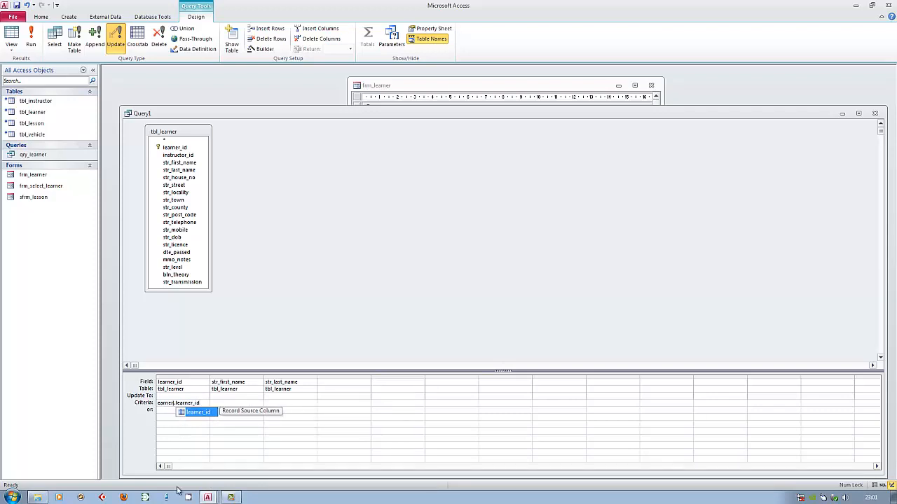
pyautogui.press('Tab')
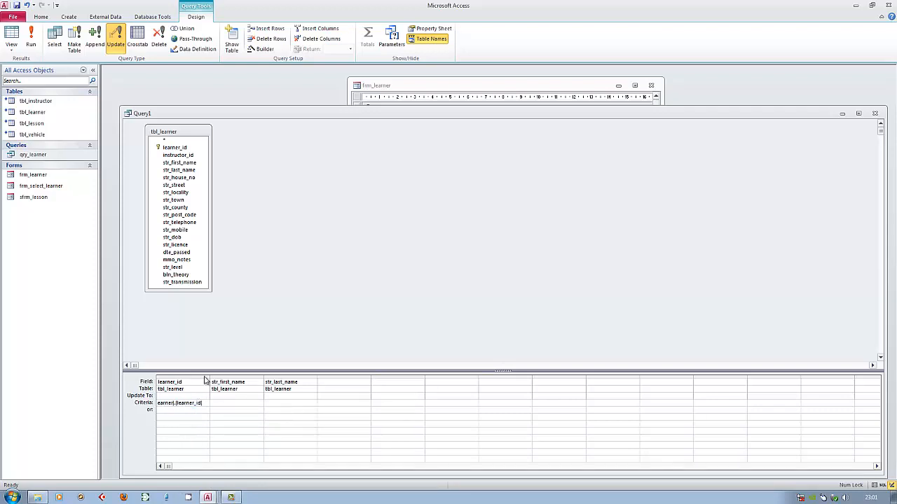
pyautogui.moveTo(210, 378); pyautogui.dragTo(256, 379)
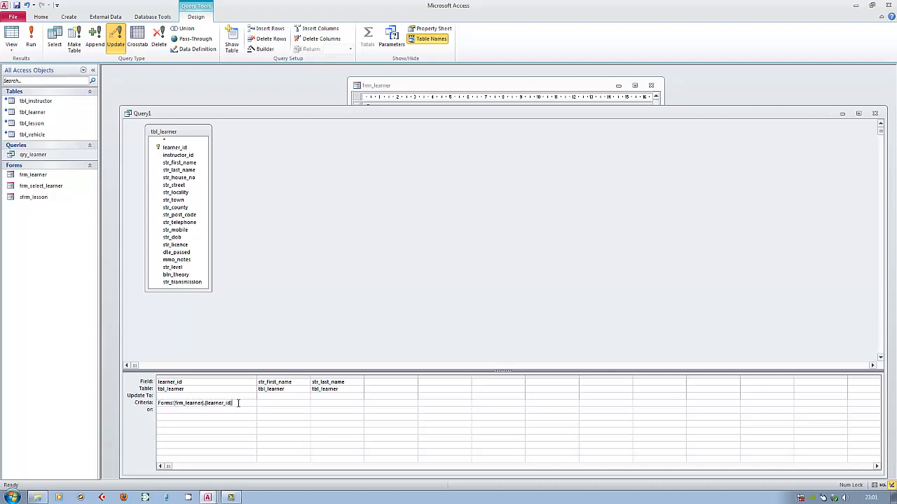
# - Check the unbound name boxes in frm_learner, and set the query's str_first_name update value to Forms![frm_learner].txtFirst
pyautogui.click(454, 94)
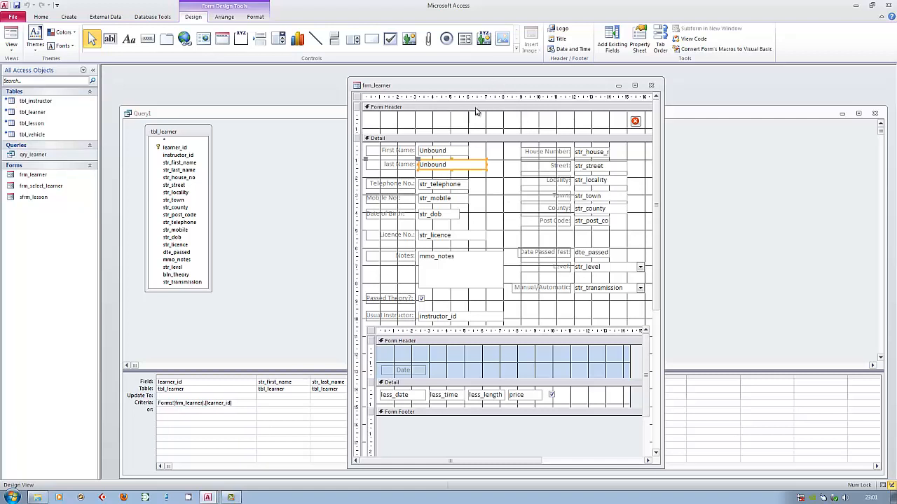
pyautogui.click(272, 395)
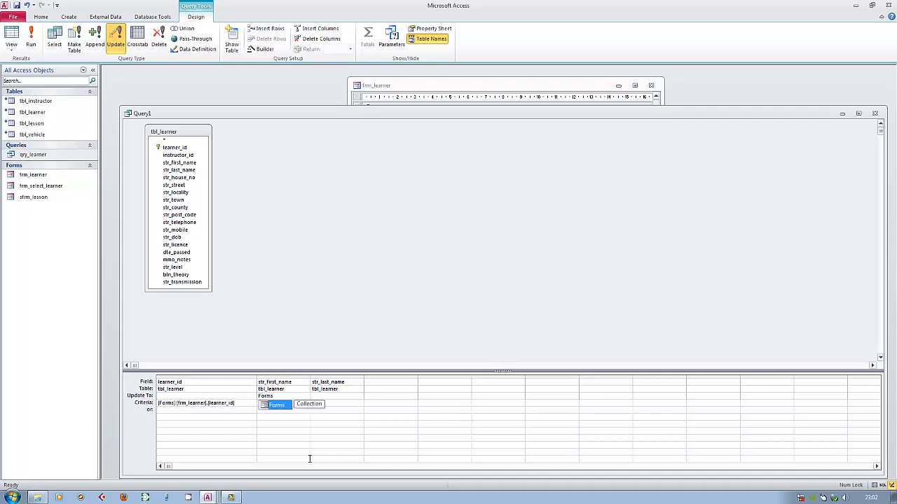
pyautogui.write('Forms!')
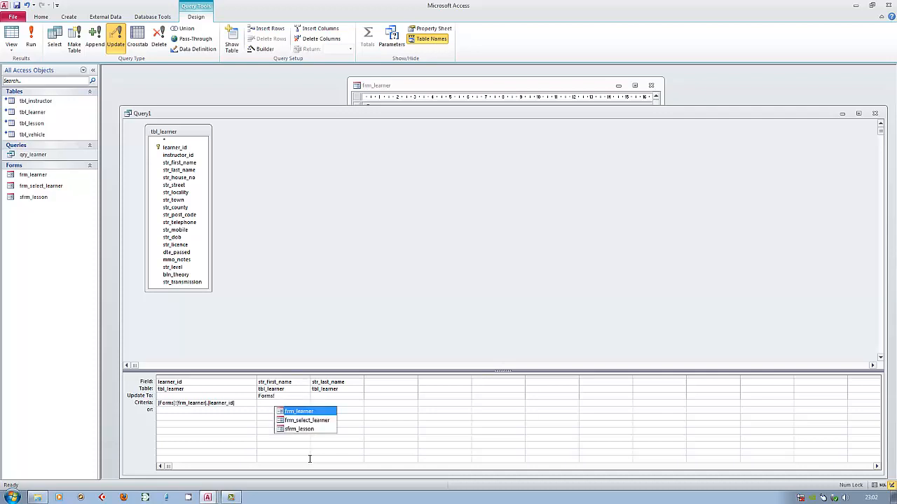
pyautogui.doubleClick(303, 411)
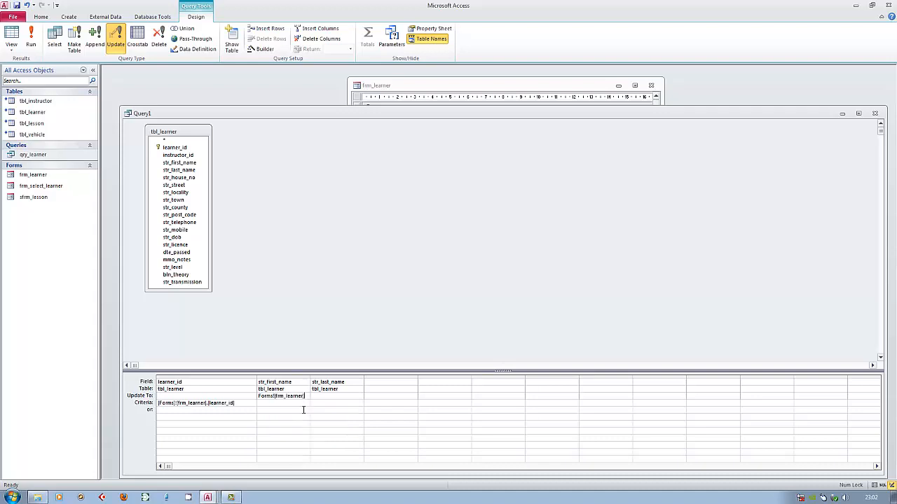
pyautogui.write('.txtFir')
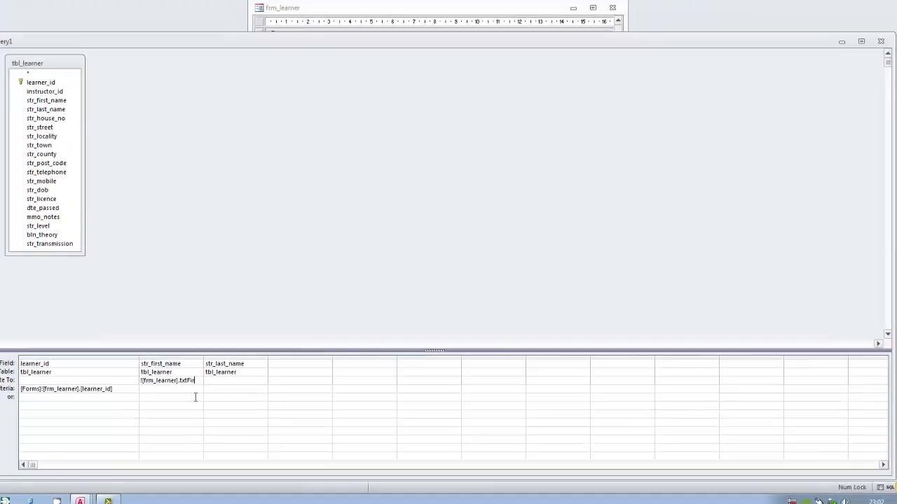
pyautogui.write('st')
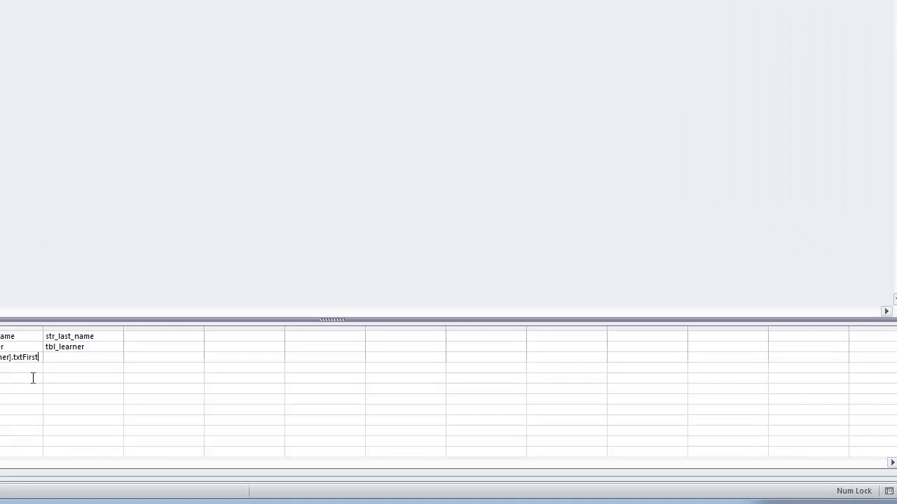
# - Rewrite the control reference in the str_first_name update value with square brackets, as [txtFirst]
pyautogui.press('BackSpace')
pyautogui.press('BackSpace')
pyautogui.press('BackSpace')
pyautogui.press('BackSpace')
pyautogui.press('BackSpace')
pyautogui.press('BackSpace')
pyautogui.press('BackSpace')
pyautogui.press('BackSpace')
pyautogui.write('[')
# - Set the str_last_name update value to Forms![frm_learner].txtLast, and widen the name columns to fit their whole expressions
pyautogui.write('formd!s!')
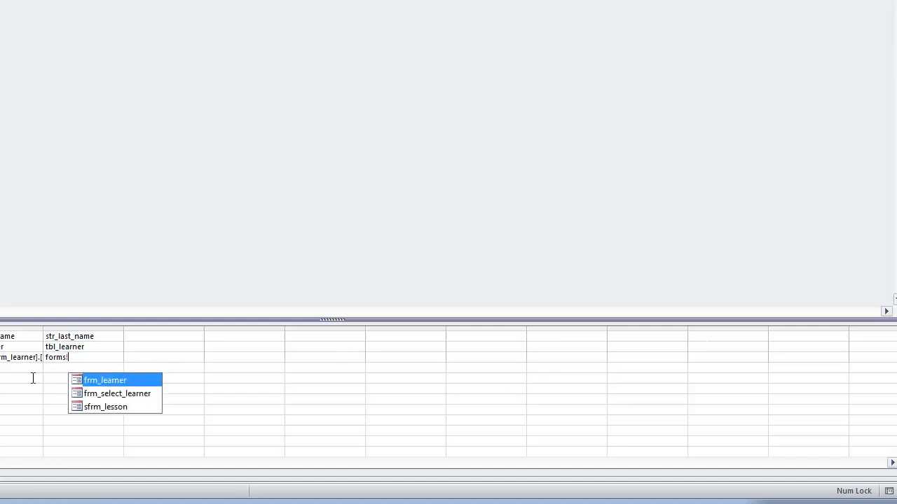
pyautogui.write('frm')
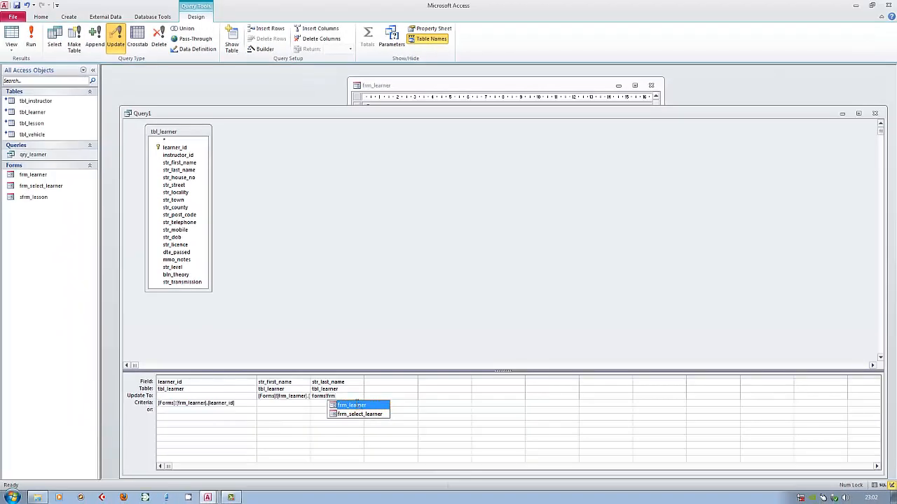
pyautogui.doubleClick(357, 405)
pyautogui.write('.txtLast')
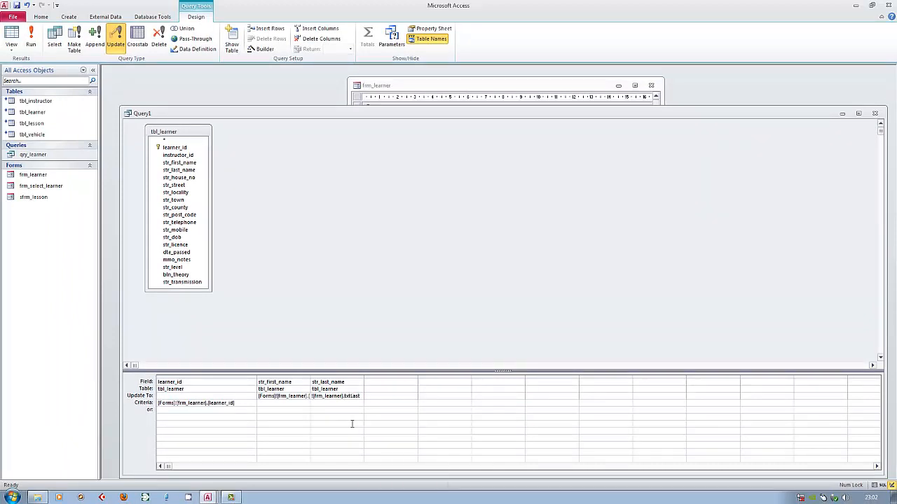
pyautogui.click(352, 424)
pyautogui.moveTo(310, 378); pyautogui.dragTo(463, 377)
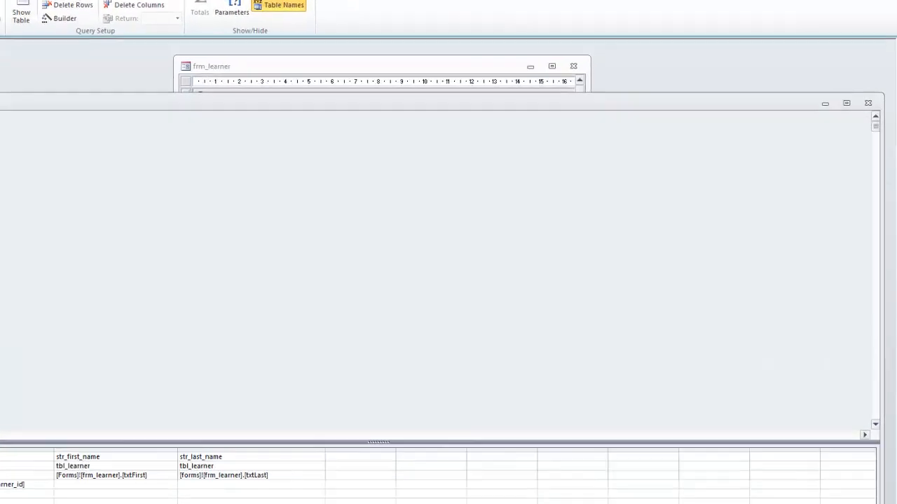
# - Close the update query and save it as qry_update_learner
pyautogui.click(866, 99)
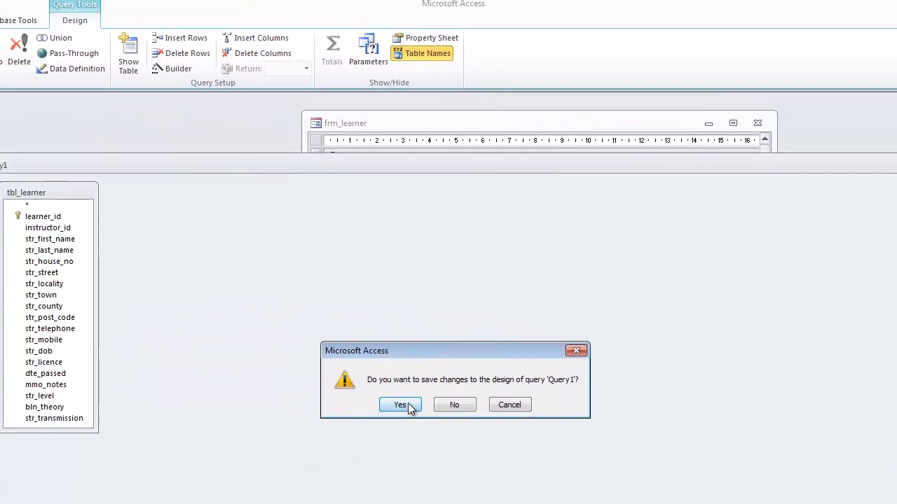
pyautogui.click(401, 405)
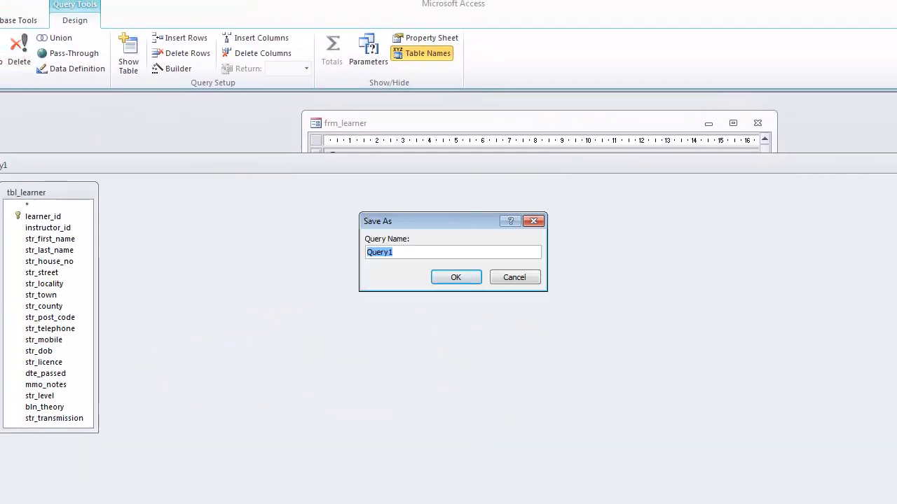
pyautogui.write('qry_u')
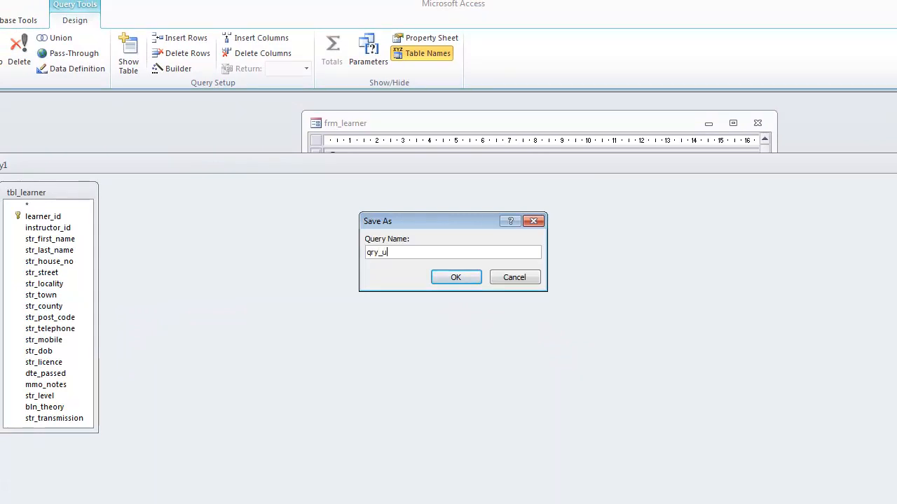
pyautogui.write('pdaty')
pyautogui.write('_learner')
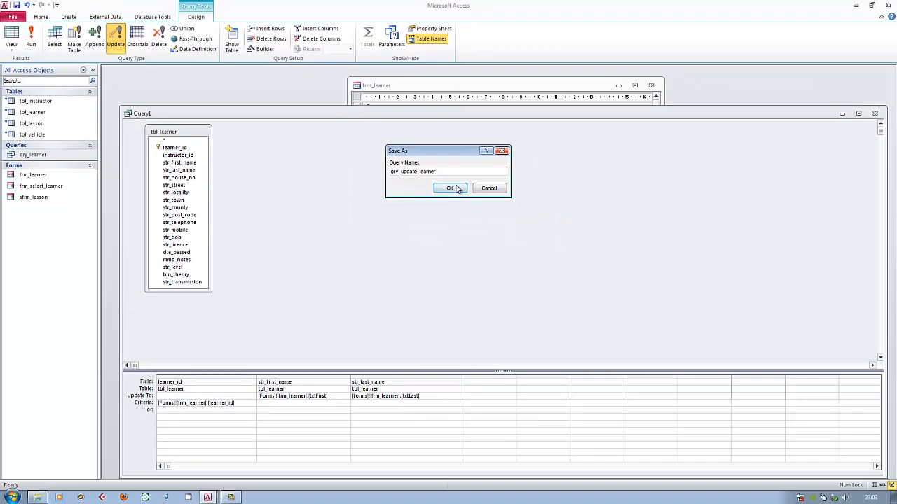
pyautogui.click(456, 189)
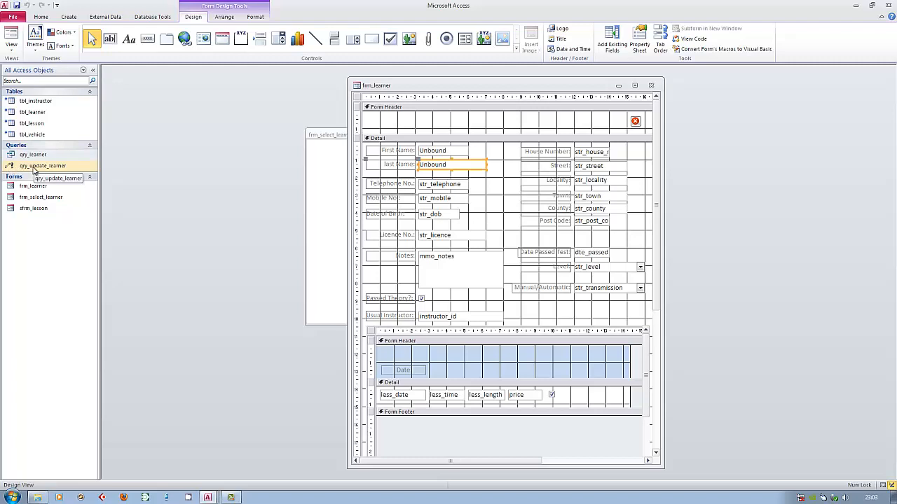
# - Add a command button to the form header of frm_learner that performs the Run Query action on qry_update_learner
pyautogui.click(33, 169)
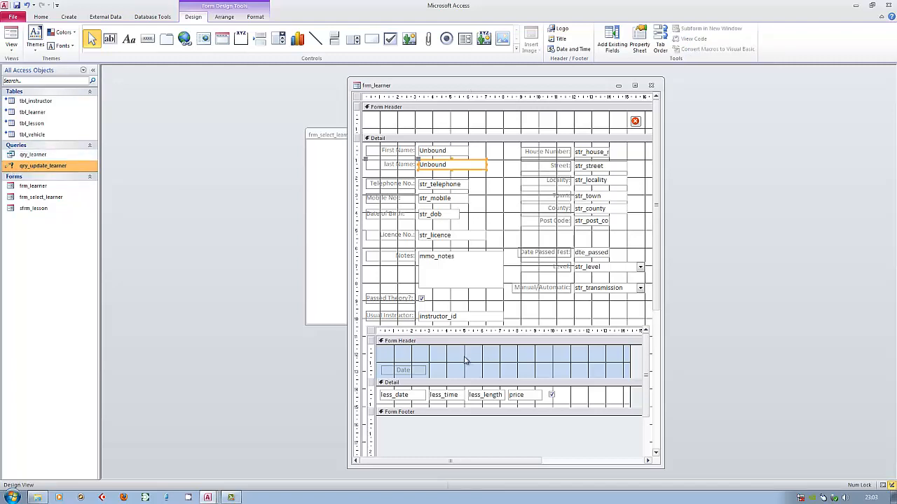
pyautogui.click(147, 38)
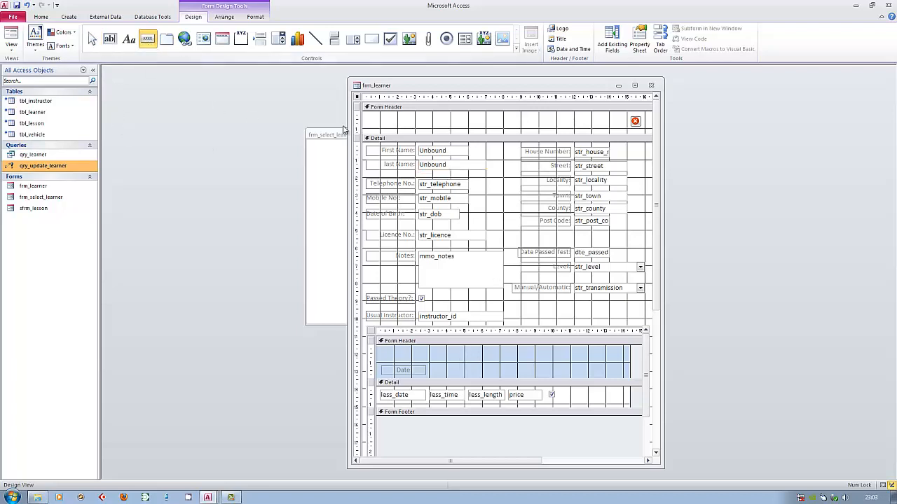
pyautogui.click(578, 117)
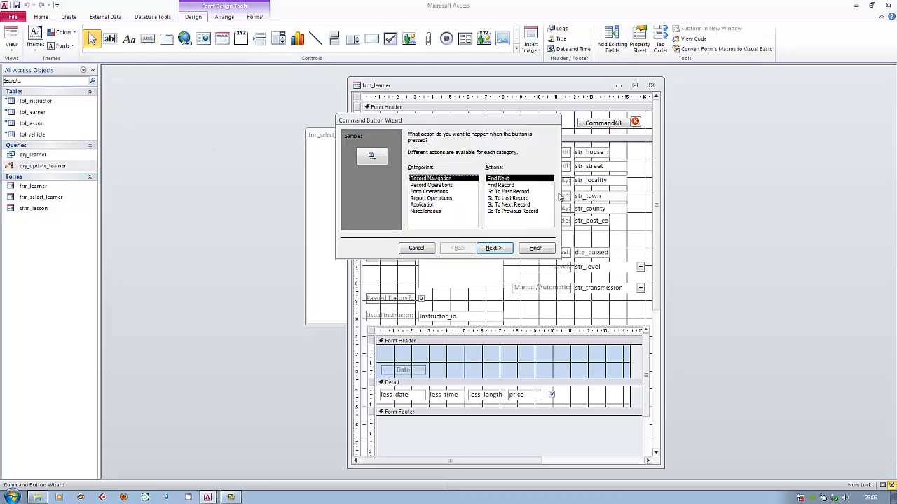
pyautogui.click(432, 212)
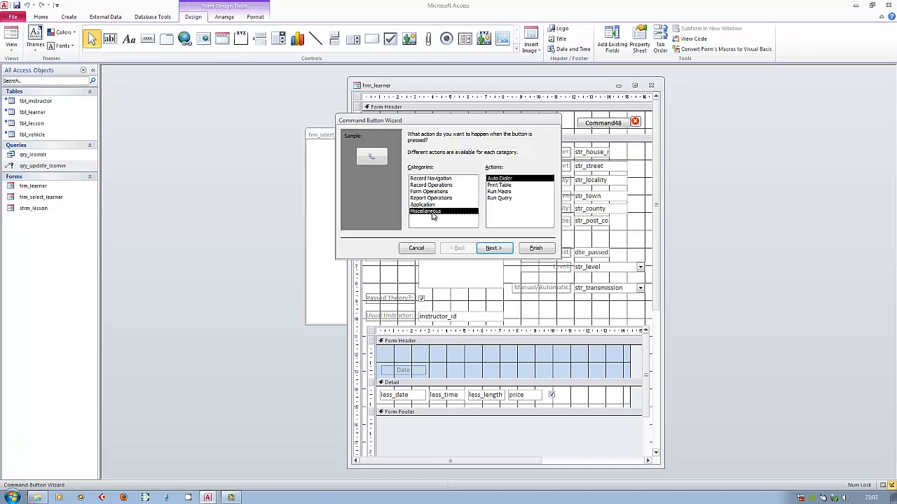
pyautogui.click(507, 198)
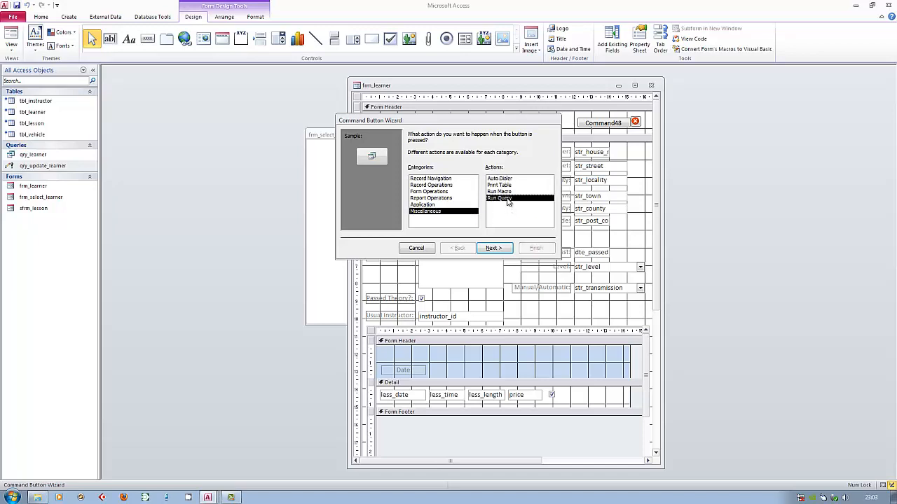
pyautogui.click(495, 249)
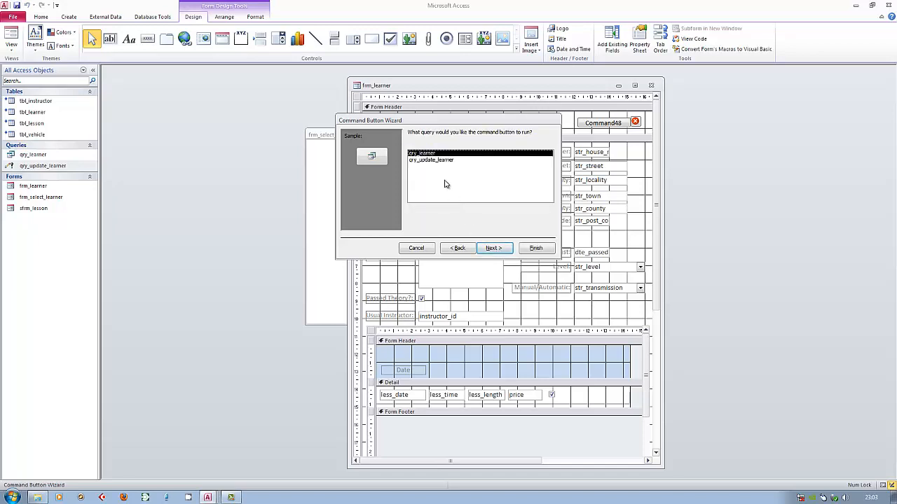
pyautogui.click(438, 160)
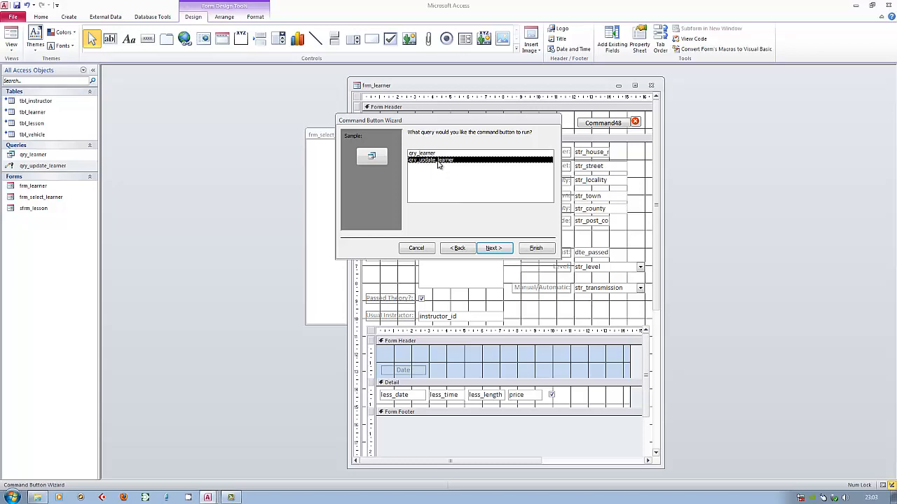
pyautogui.click(494, 250)
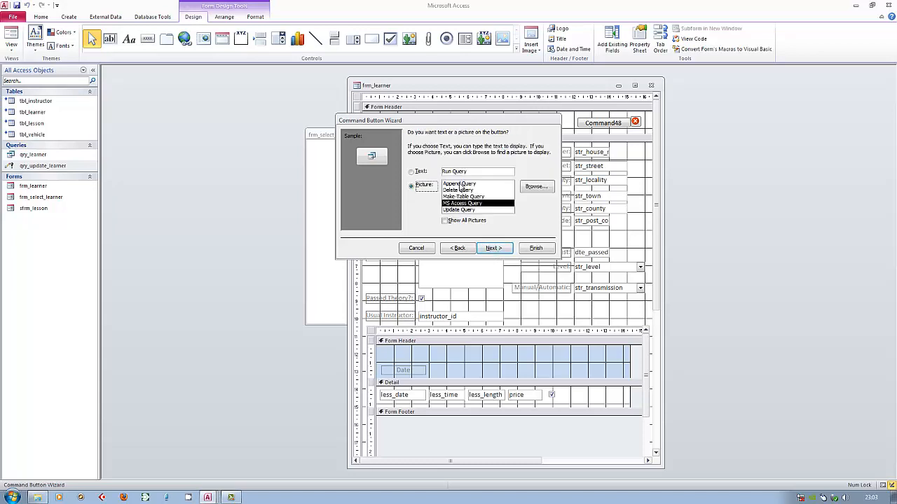
# - Give the new button the text Save and the name btn_save, and place it directly beside the header's close button
pyautogui.click(418, 171)
pyautogui.moveTo(469, 171); pyautogui.dragTo(443, 171)
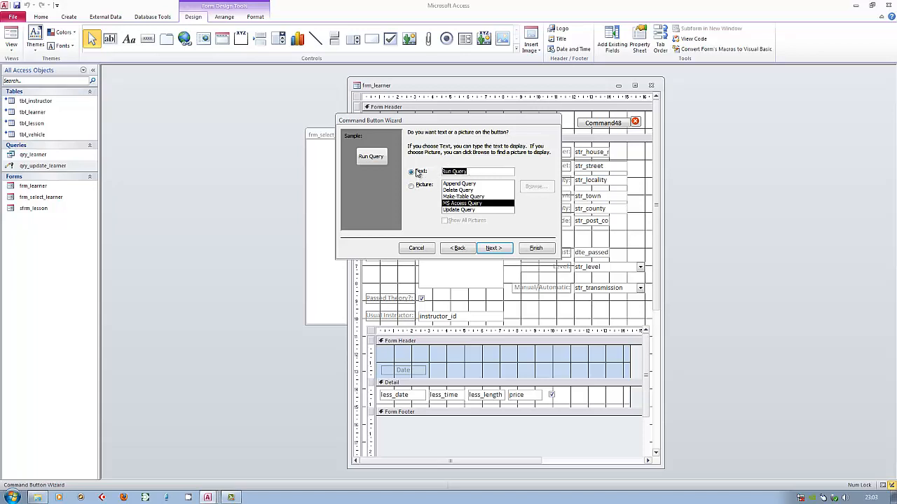
pyautogui.write('Save')
pyautogui.click(489, 249)
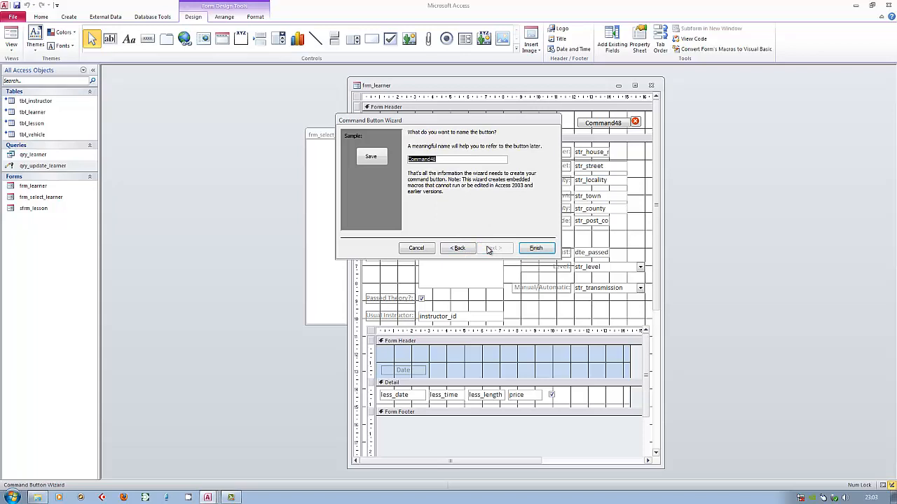
pyautogui.write('btn_save')
pyautogui.click(533, 250)
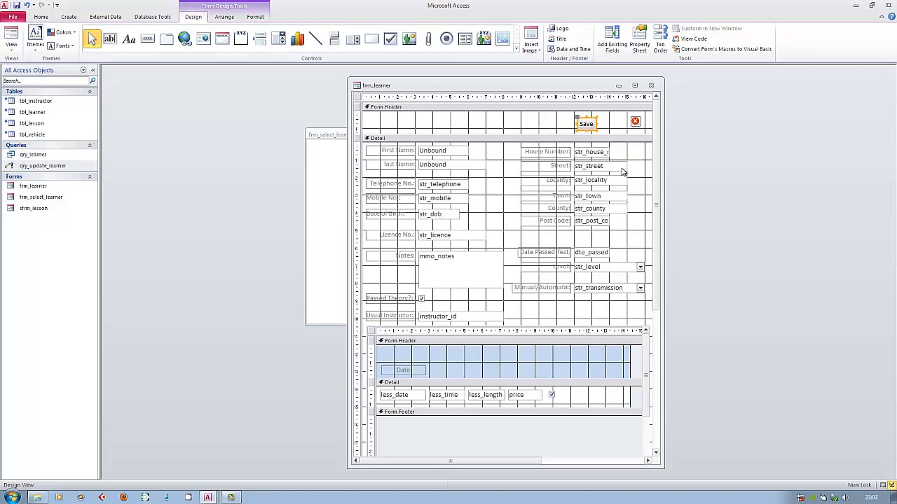
pyautogui.click(592, 132)
pyautogui.moveTo(592, 132); pyautogui.dragTo(620, 132)
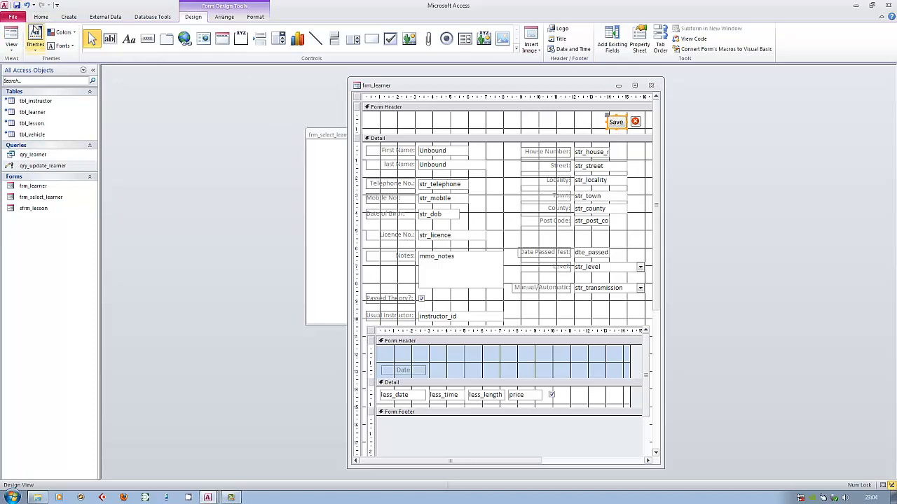
# - Test frm_learner in Form view by appending "ey" to the learner's first name and closing the form without using Save
pyautogui.click(12, 35)
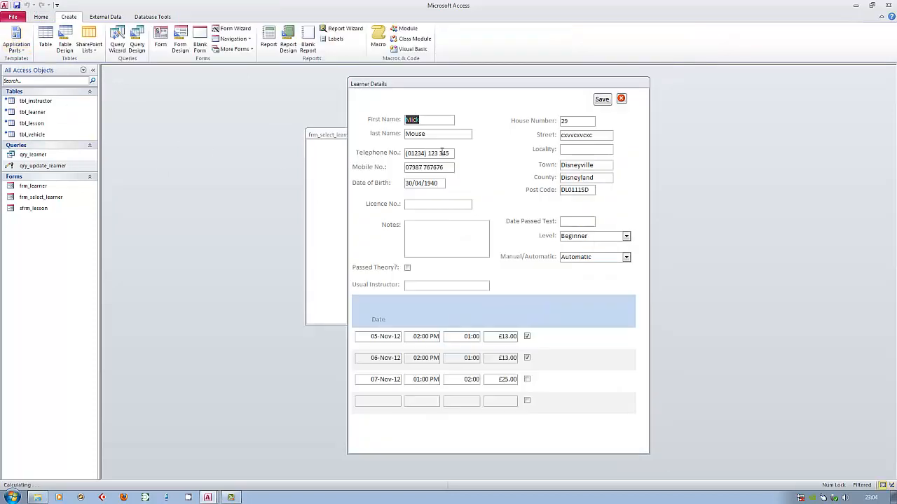
pyautogui.click(423, 120)
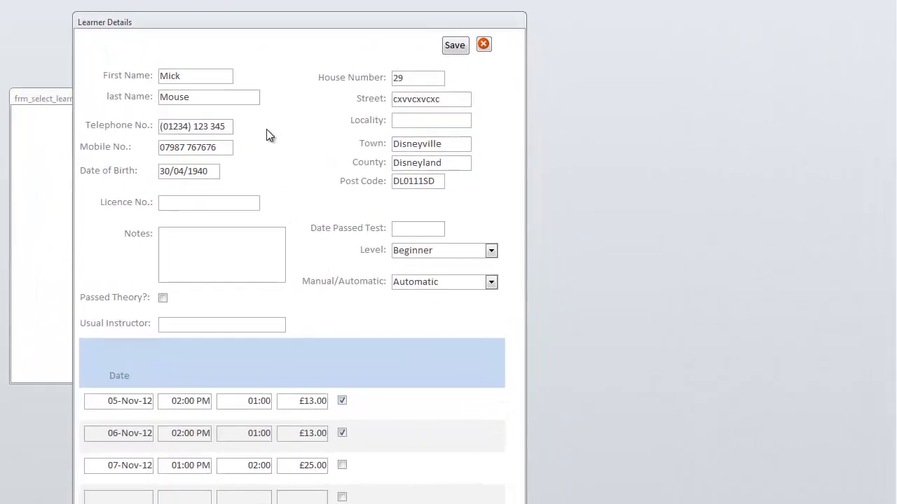
pyautogui.write('ey')
pyautogui.click(486, 47)
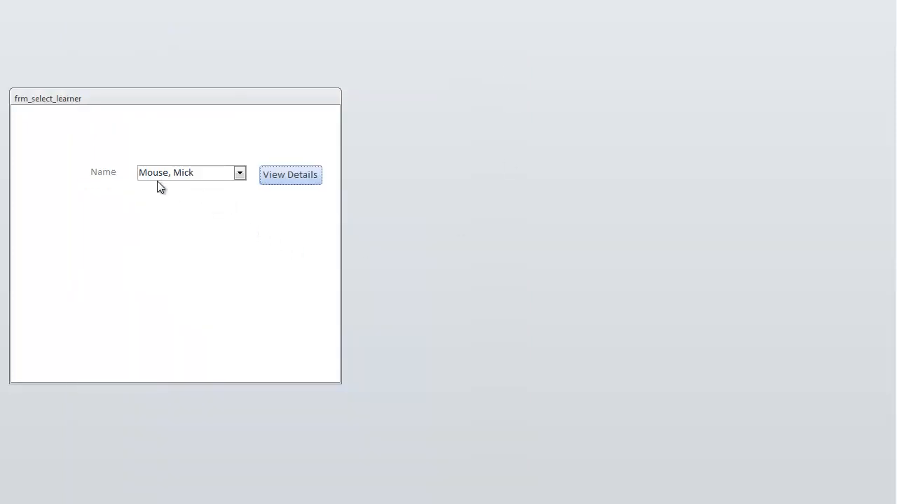
# - Reopen the selected learner's details, append "ey" to the first name, and save it by running and confirming the update query
pyautogui.click(315, 177)
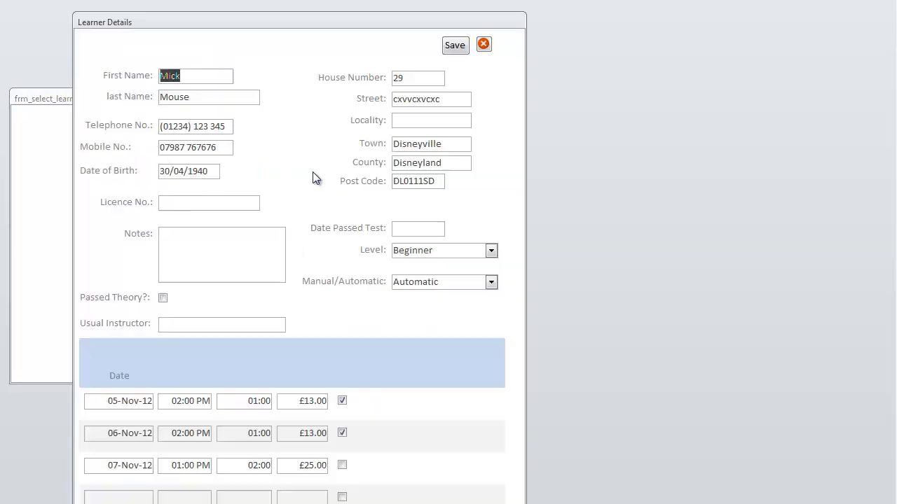
pyautogui.click(214, 77)
pyautogui.write('ey')
pyautogui.click(453, 46)
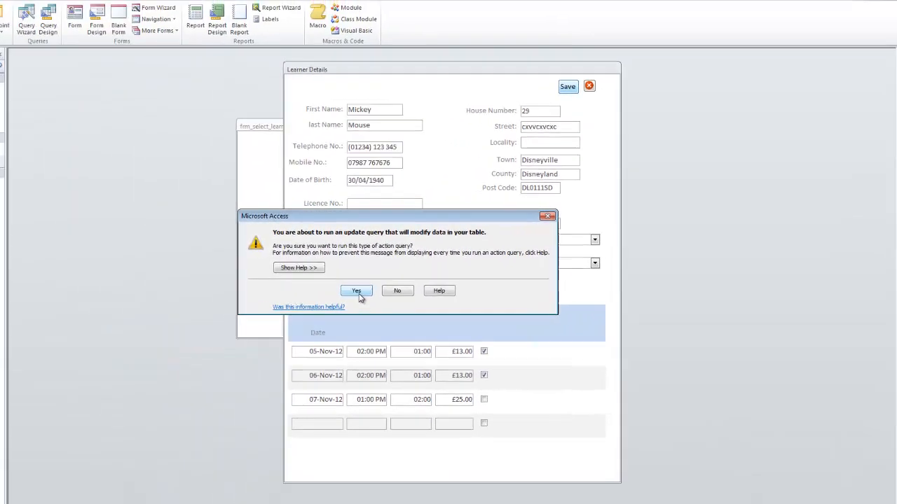
pyautogui.click(172, 321)
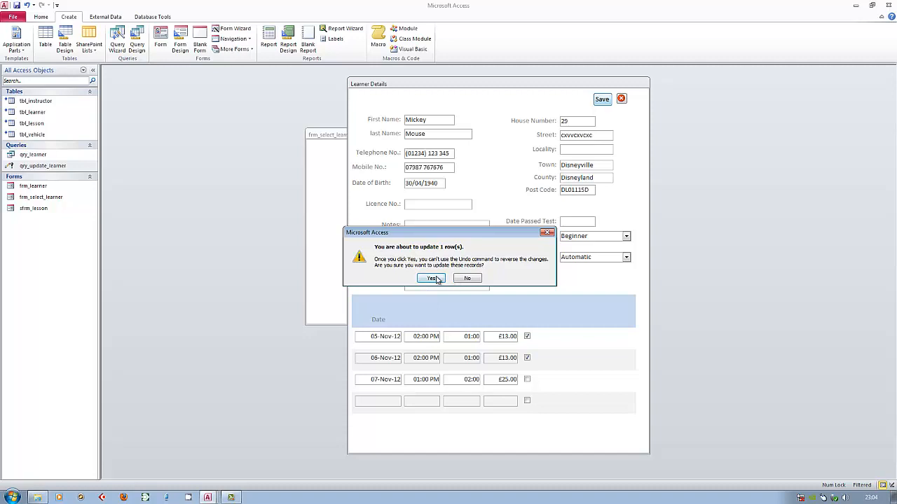
pyautogui.click(432, 278)
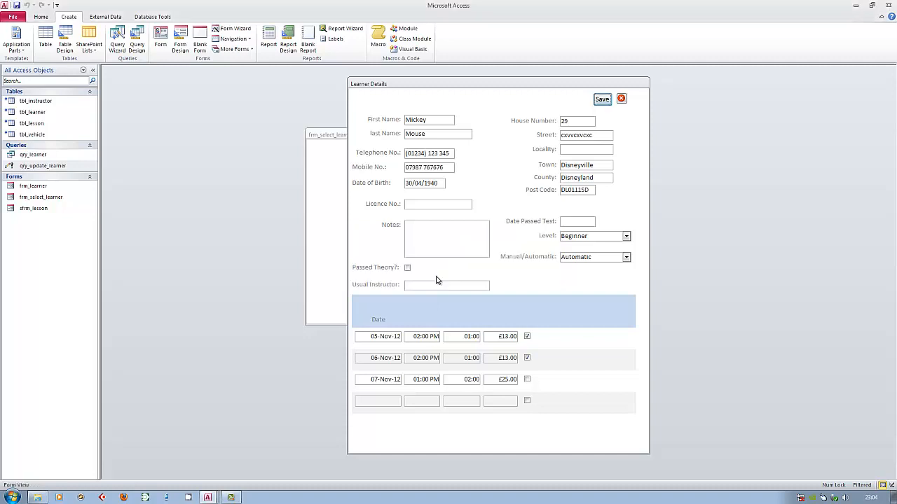
# - Close Learner Details, check the learner's name in frm_select_learner, and reopen the learner's details
pyautogui.click(621, 98)
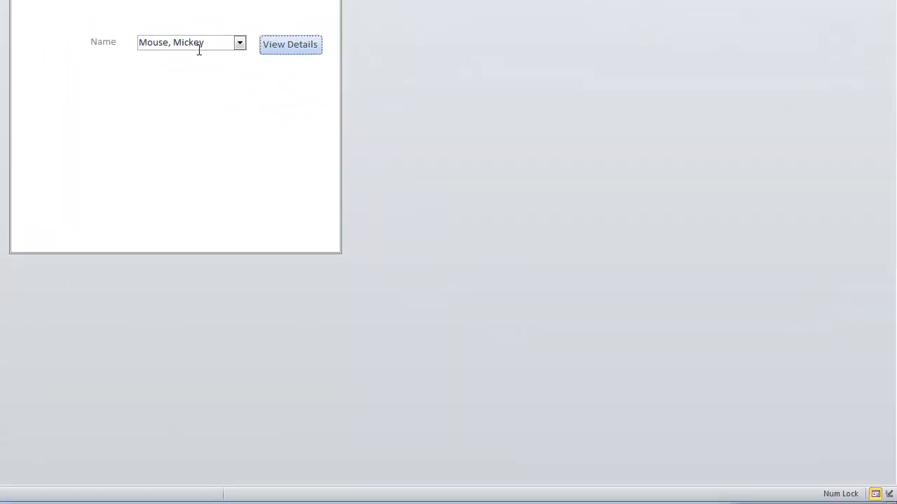
pyautogui.click(296, 49)
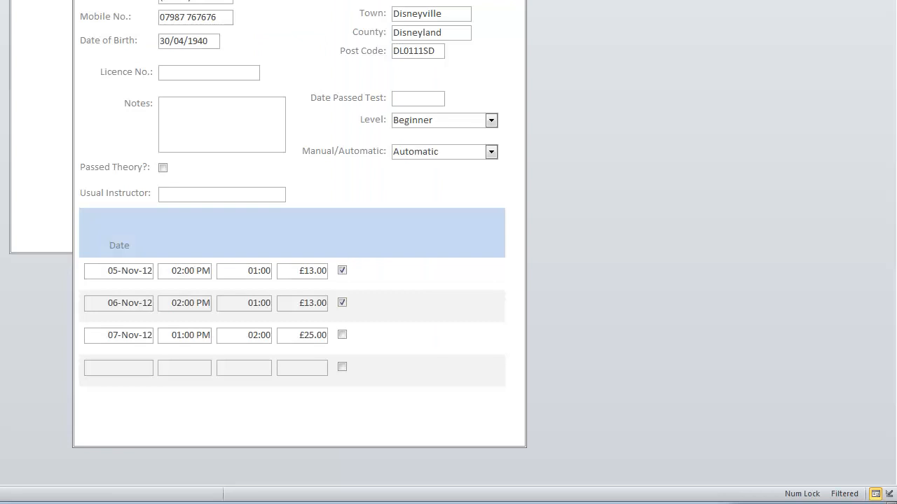